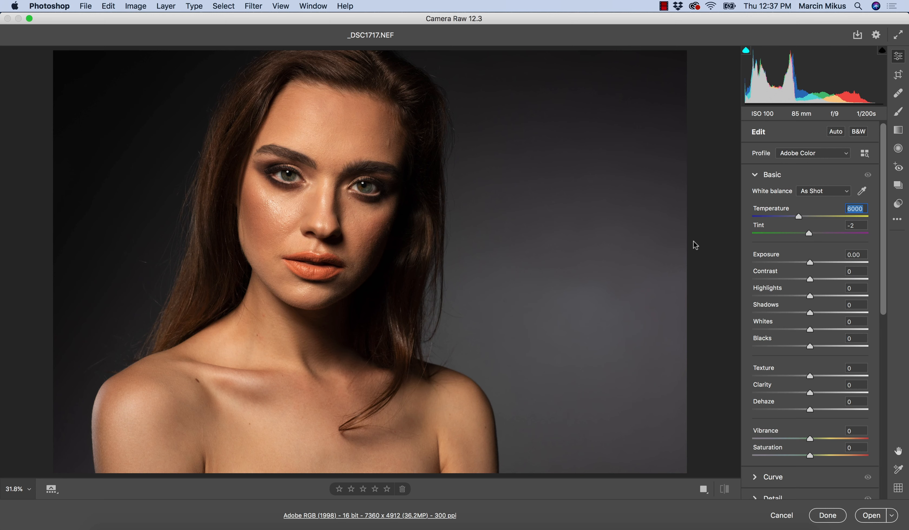
{"action": "key", "text": "super+z"}
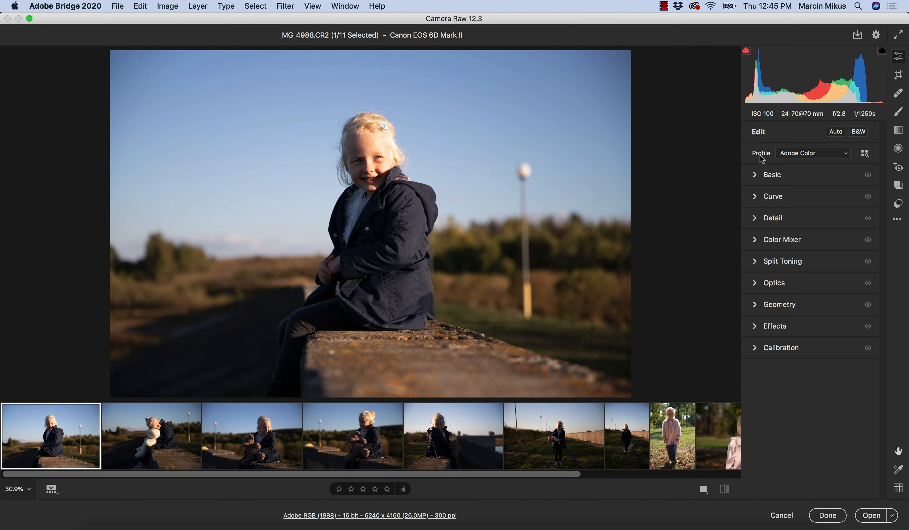
{"action": "left_click", "coordinate": [755, 175]}
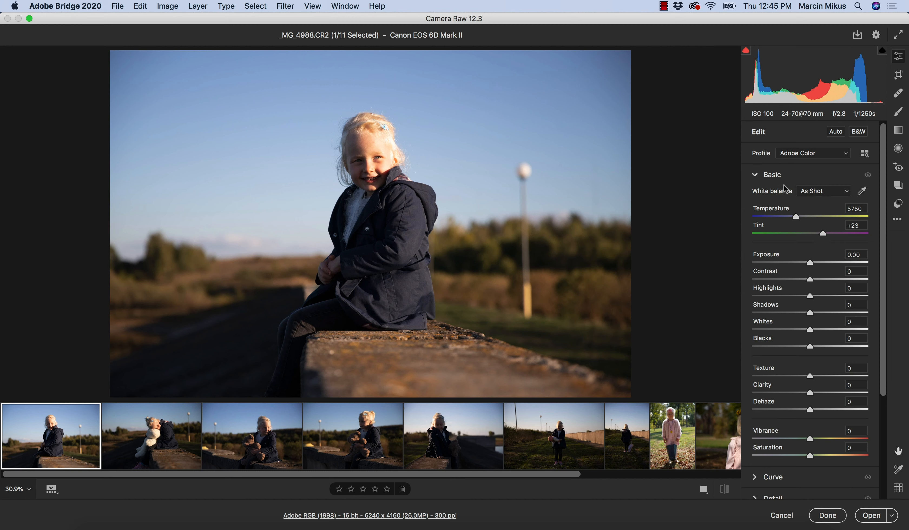
{"action": "left_click", "coordinate": [757, 176]}
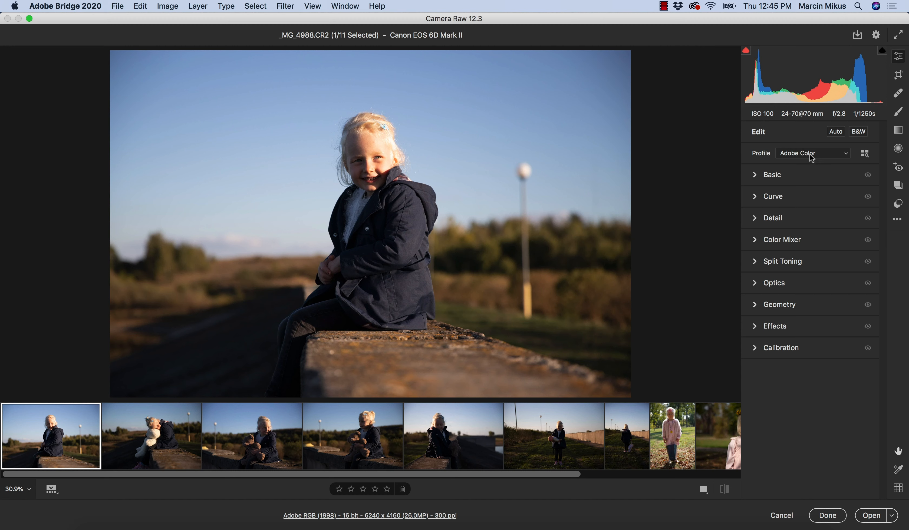
- Browse the profiles and apply the Camera Matching profile Standard to _MG_4988.CR2, then return to the edit settings
{"action": "left_click", "coordinate": [797, 152]}
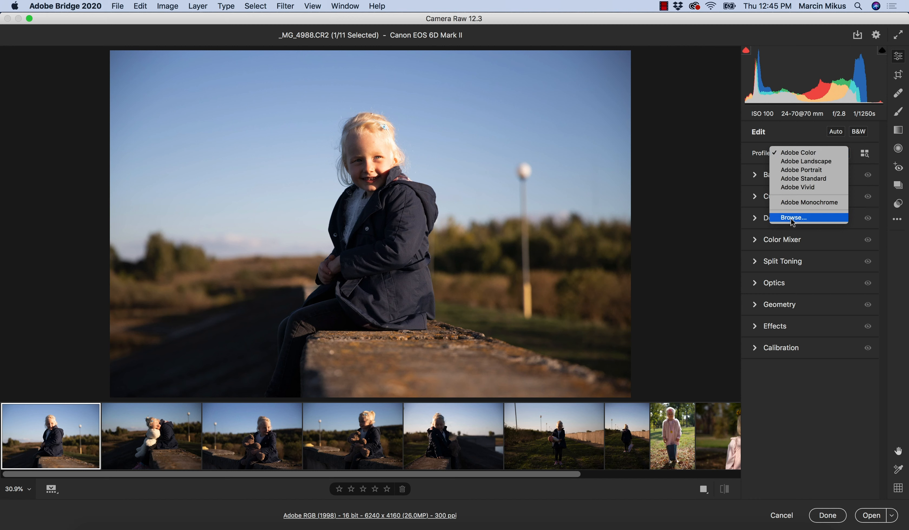
{"action": "left_click", "coordinate": [854, 154]}
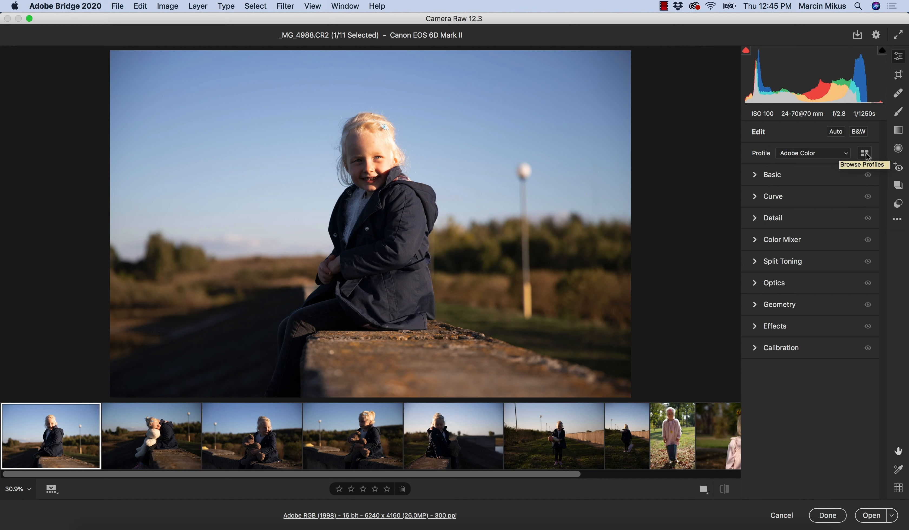
{"action": "left_click", "coordinate": [864, 154]}
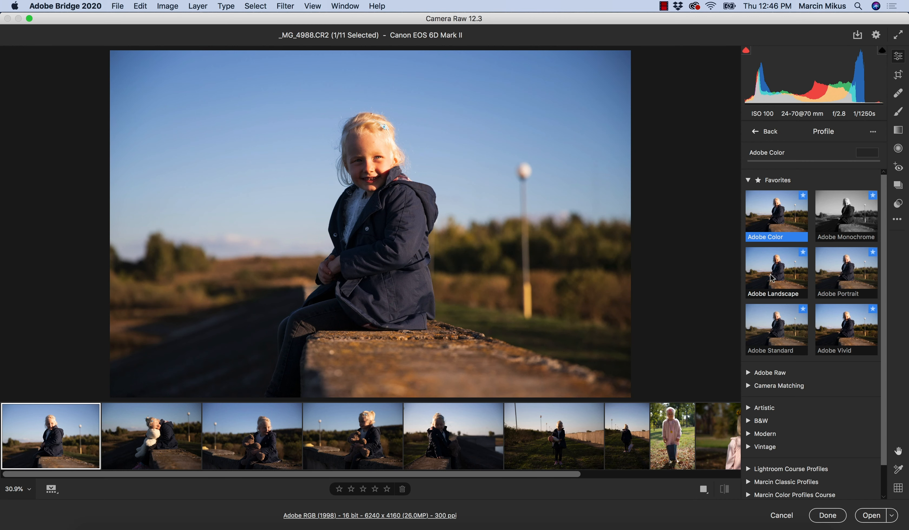
{"action": "left_click", "coordinate": [778, 385]}
{"action": "scroll", "coordinate": [887, 327], "scroll_direction": "down", "scroll_amount": 10}
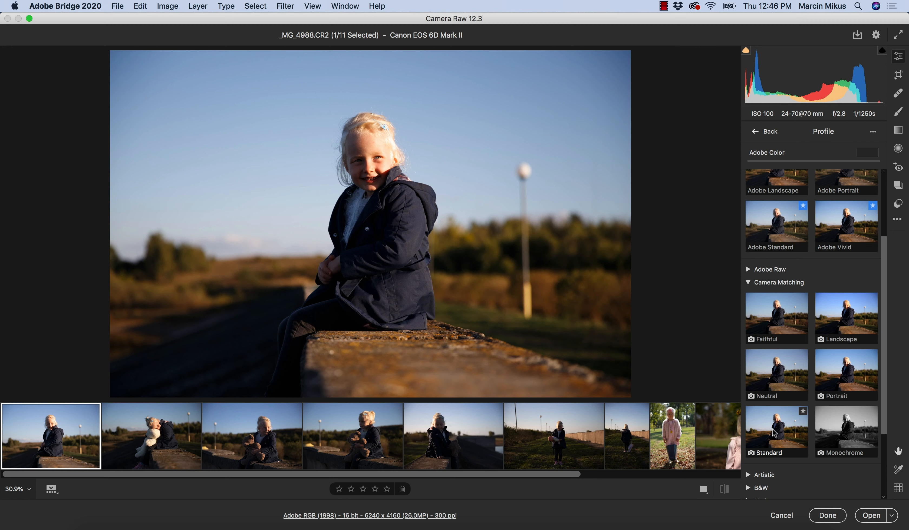
{"action": "left_click", "coordinate": [777, 438]}
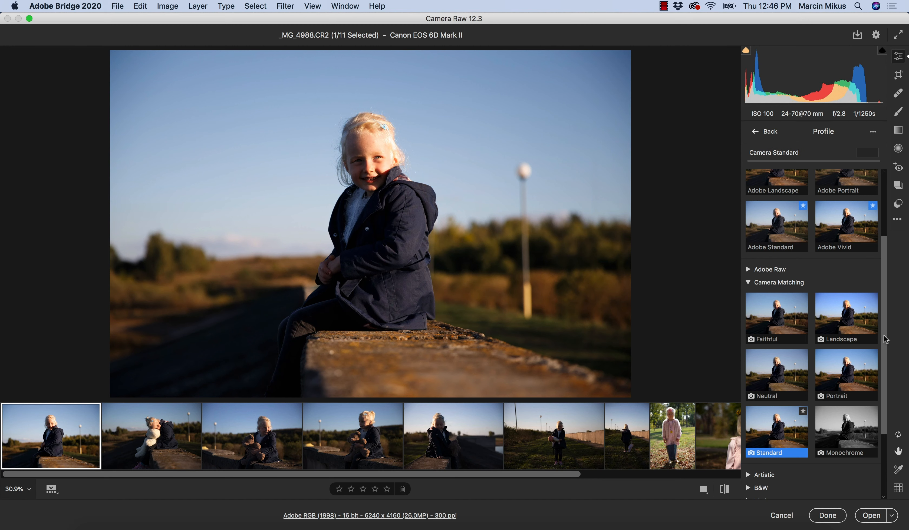
{"action": "left_click_drag", "start_coordinate": [883, 338], "coordinate": [895, 280]}
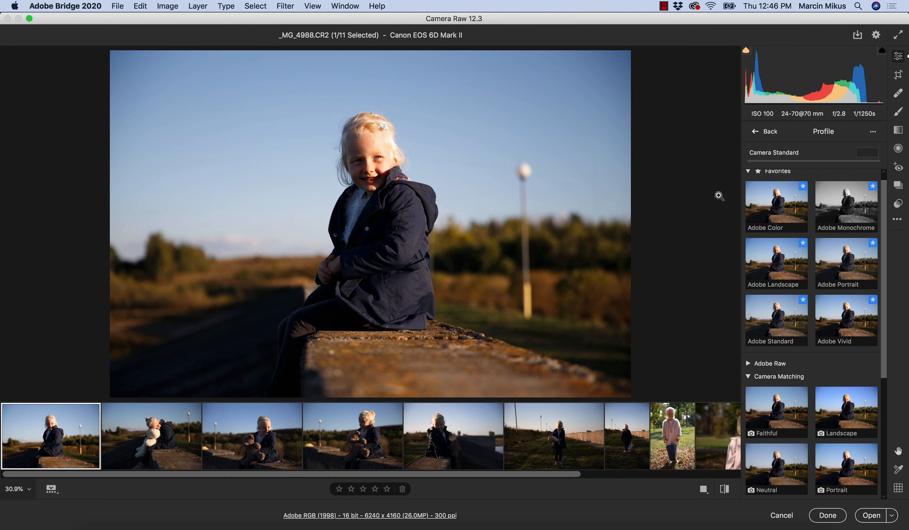
{"action": "left_click", "coordinate": [755, 132]}
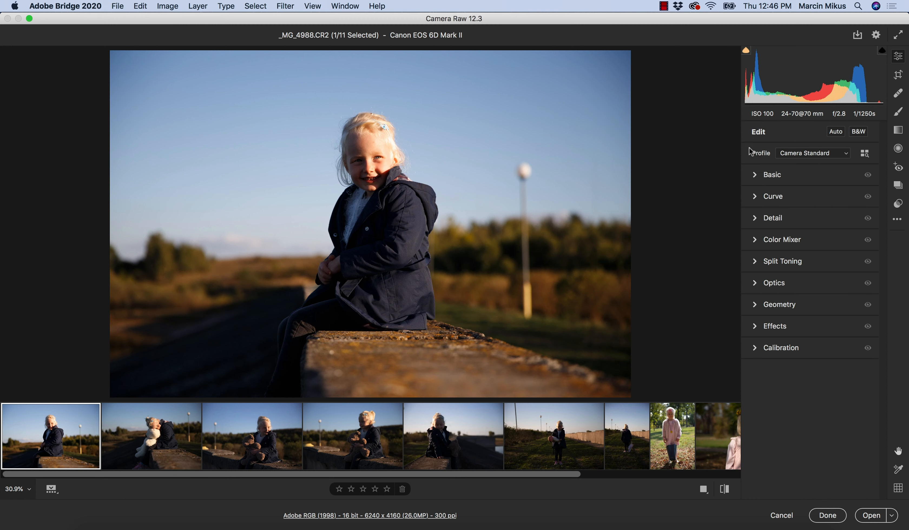
- Compare the Basic white balance settings of the next three photos in the filmstrip, ending back on _MG_4988.CR2
{"action": "left_click", "coordinate": [755, 175]}
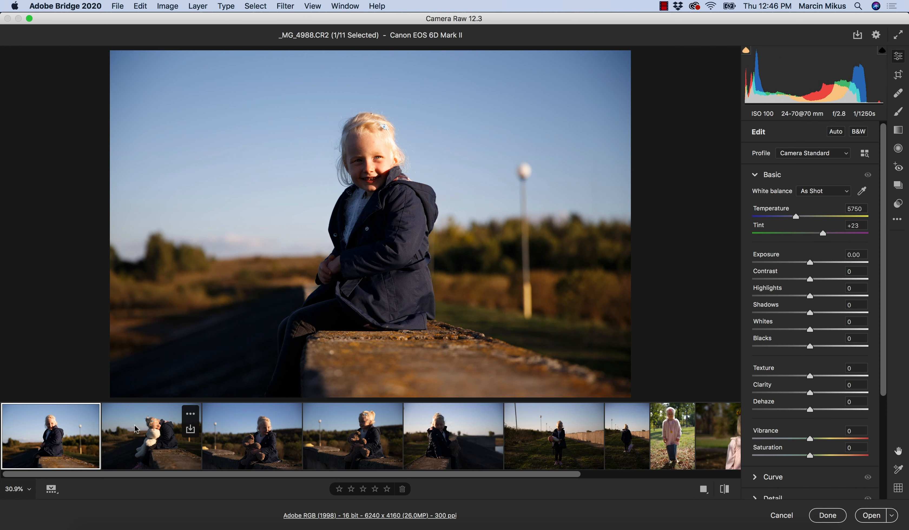
{"action": "left_click", "coordinate": [148, 445]}
{"action": "left_click", "coordinate": [262, 444]}
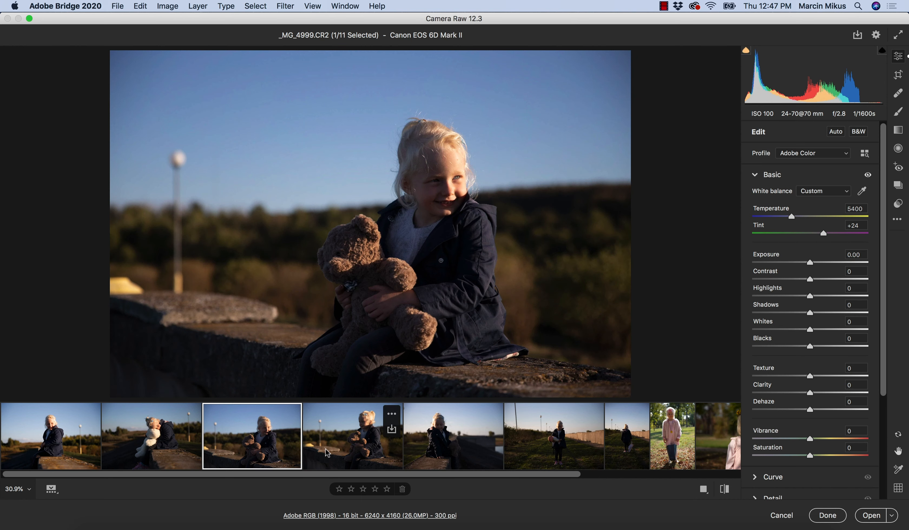
{"action": "left_click", "coordinate": [348, 451]}
{"action": "left_click", "coordinate": [254, 447]}
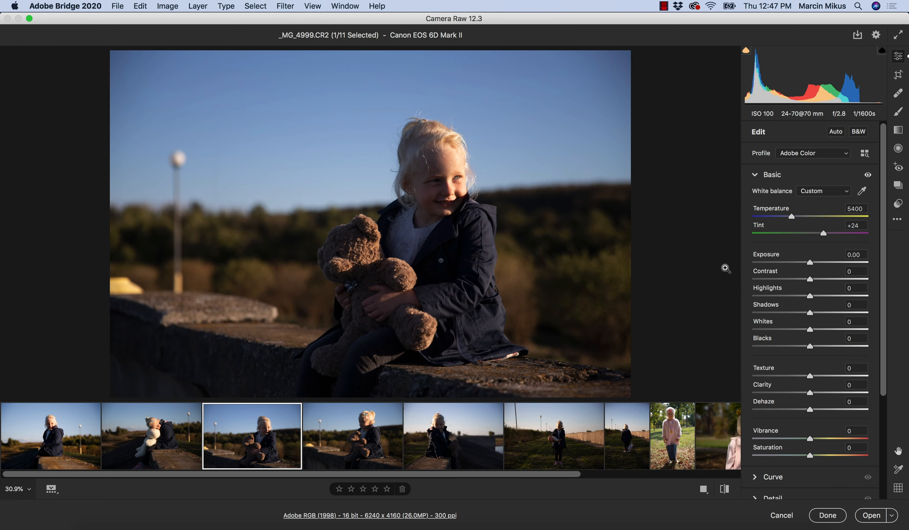
{"action": "left_click", "coordinate": [145, 431]}
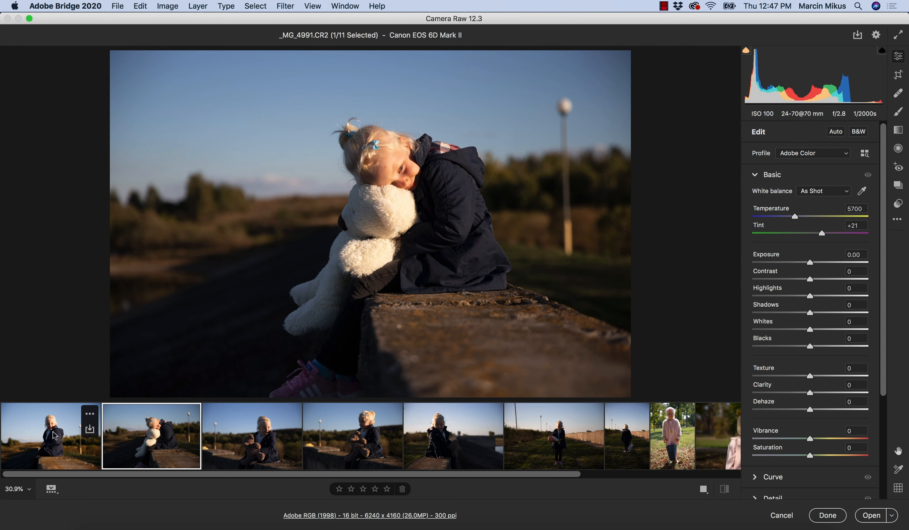
{"action": "left_click", "coordinate": [55, 434]}
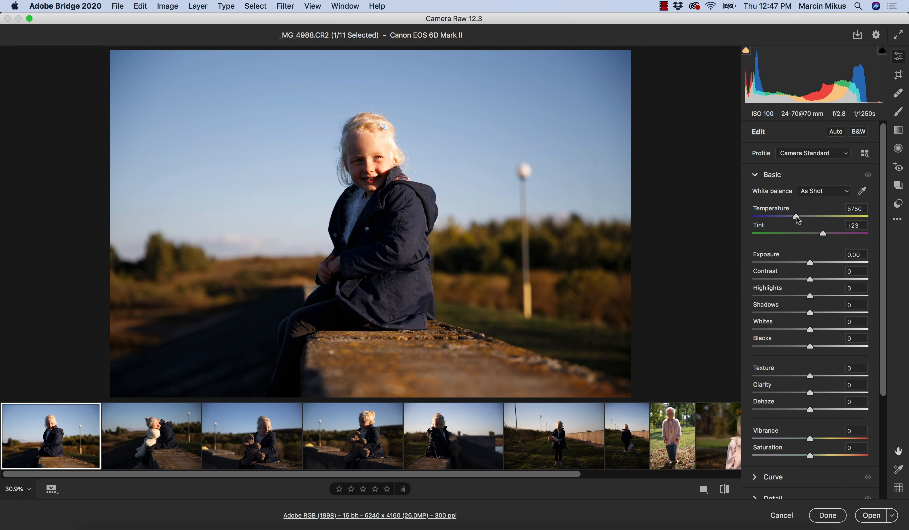
- Set the white balance temperature of _MG_4988.CR2 to 5500
{"action": "left_click_drag", "start_coordinate": [796, 218], "coordinate": [796, 224]}
{"action": "left_click_drag", "start_coordinate": [796, 216], "coordinate": [792, 218]}
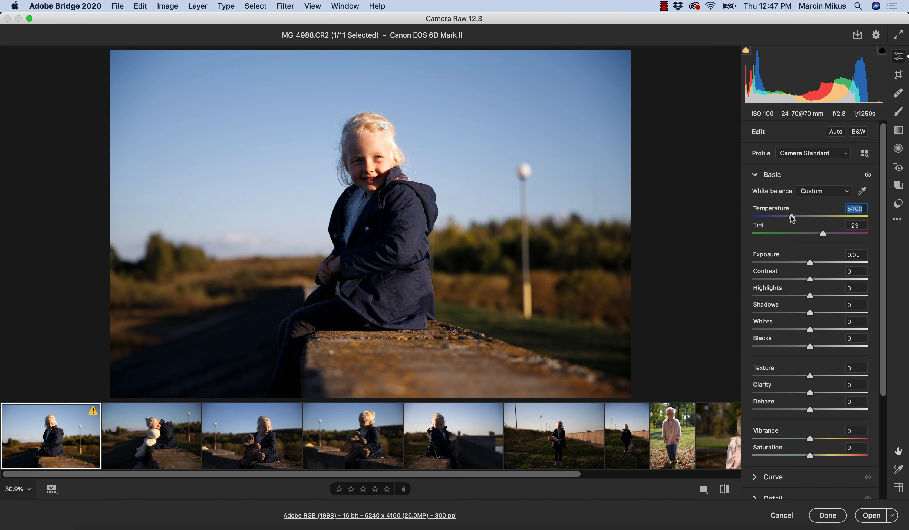
{"action": "left_click_drag", "start_coordinate": [792, 217], "coordinate": [792, 217]}
- Try the White Balance eyedropper on several bright spots of the girl's forehead and hair at 100% zoom
{"action": "left_click", "coordinate": [383, 156]}
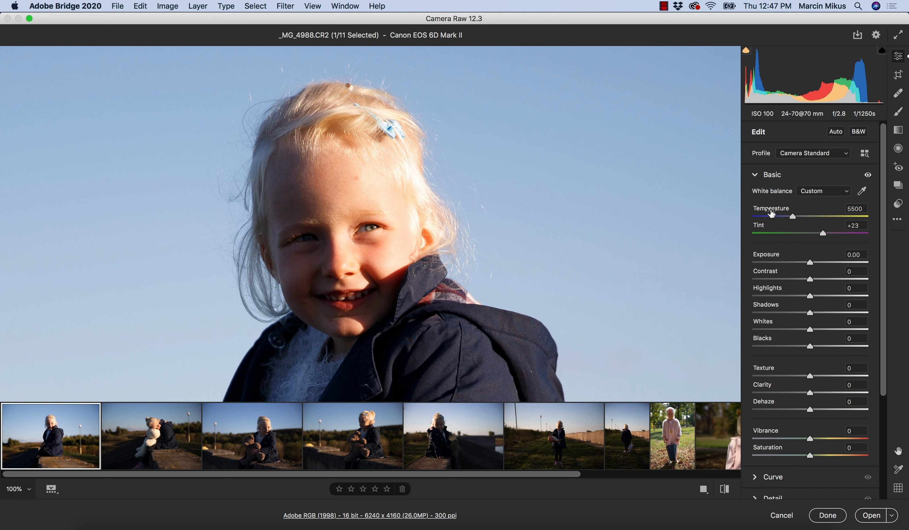
{"action": "left_click", "coordinate": [862, 193]}
{"action": "left_click", "coordinate": [387, 193]}
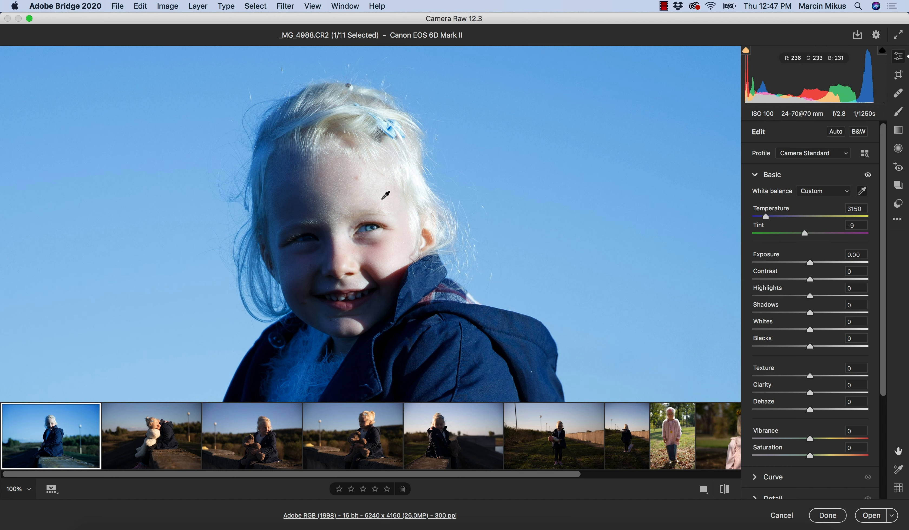
{"action": "left_click", "coordinate": [387, 198]}
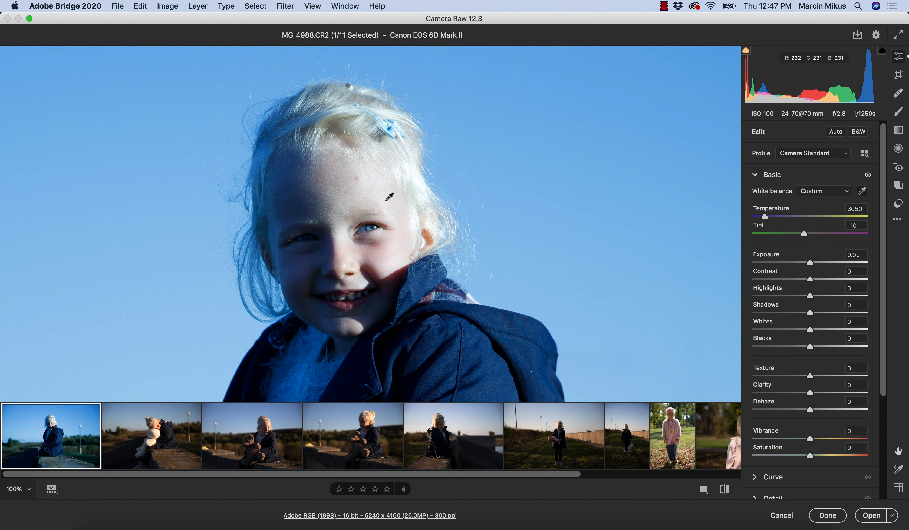
{"action": "left_click", "coordinate": [417, 182]}
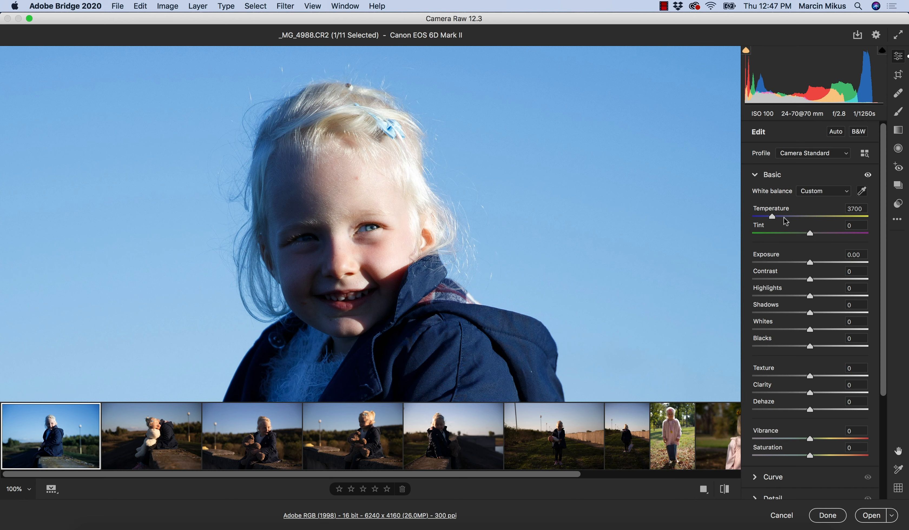
- Set the white balance temperature to 5600 and the tint to +15, judging the colours on the whole photo
{"action": "left_click_drag", "start_coordinate": [784, 217], "coordinate": [794, 220]}
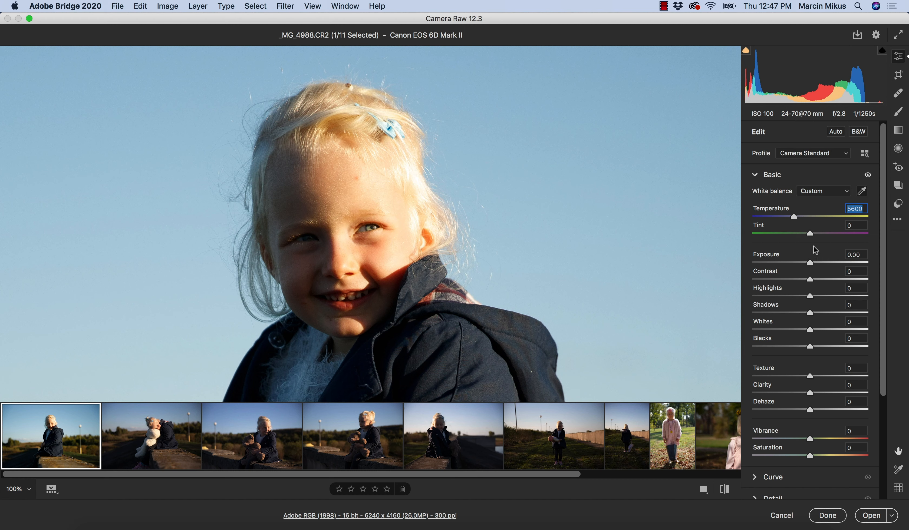
{"action": "left_click_drag", "start_coordinate": [811, 234], "coordinate": [822, 233]}
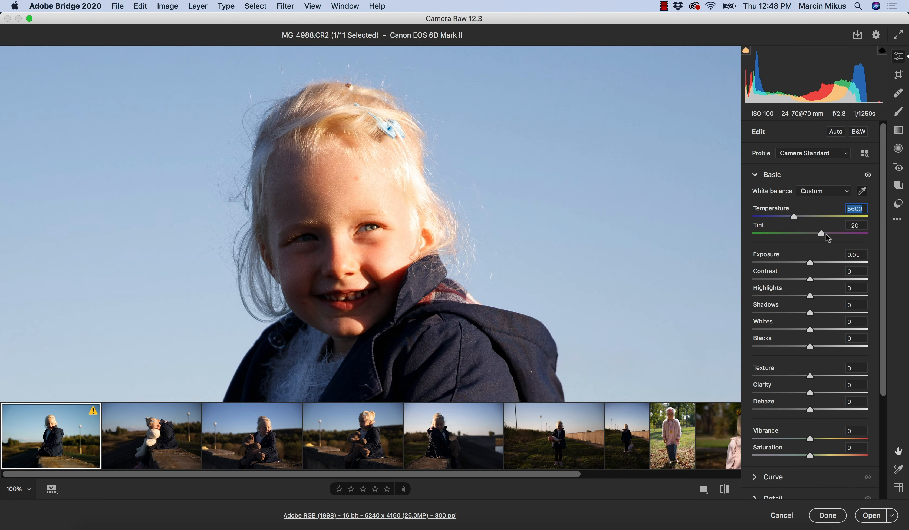
{"action": "left_click", "coordinate": [377, 253]}
{"action": "key", "text": "i"}
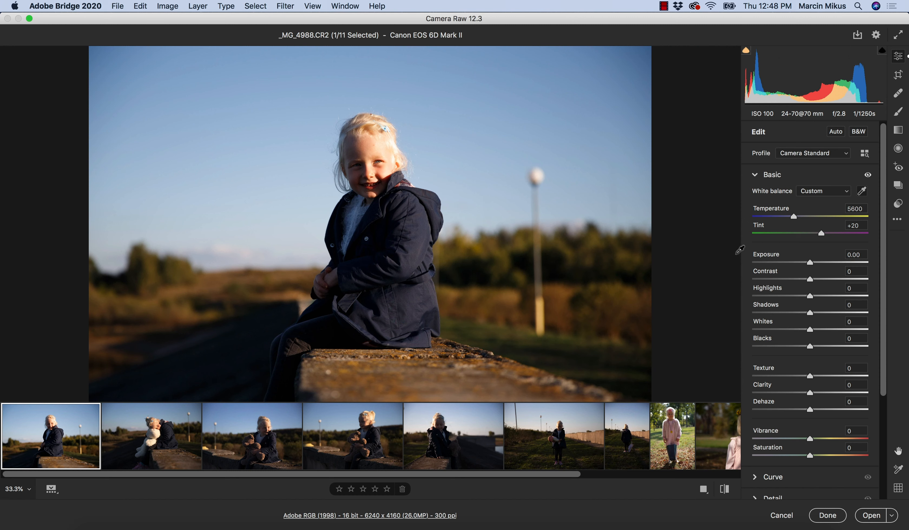
{"action": "left_click_drag", "start_coordinate": [821, 233], "coordinate": [821, 234]}
{"action": "left_click", "coordinate": [819, 234]}
- Compare the edit with the default settings by resetting the photo and alternately undoing and redoing the reset, ending on the edited version
{"action": "key", "text": "super+alt+r"}
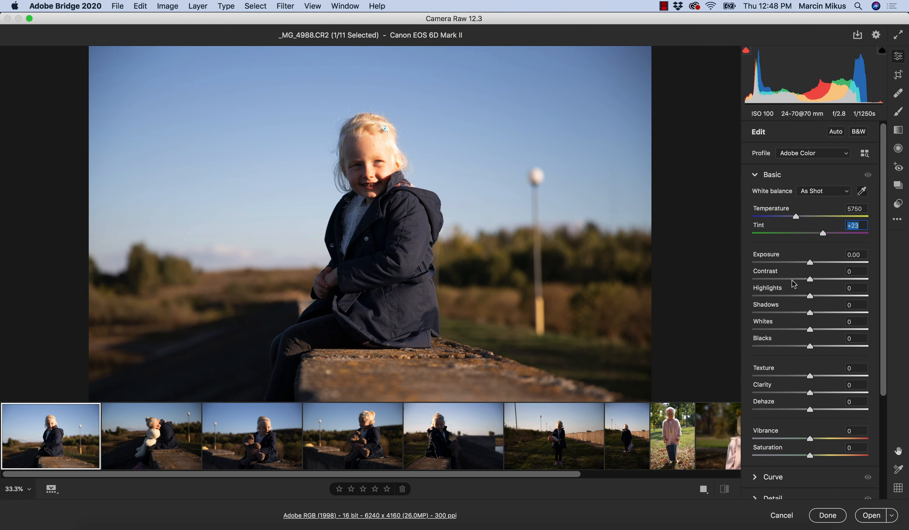
{"action": "key", "text": "super+z"}
{"action": "key", "text": "super+shift+z"}
{"action": "key", "text": "super+z"}
{"action": "key", "text": "super+shift+z"}
{"action": "key", "text": "super+z"}
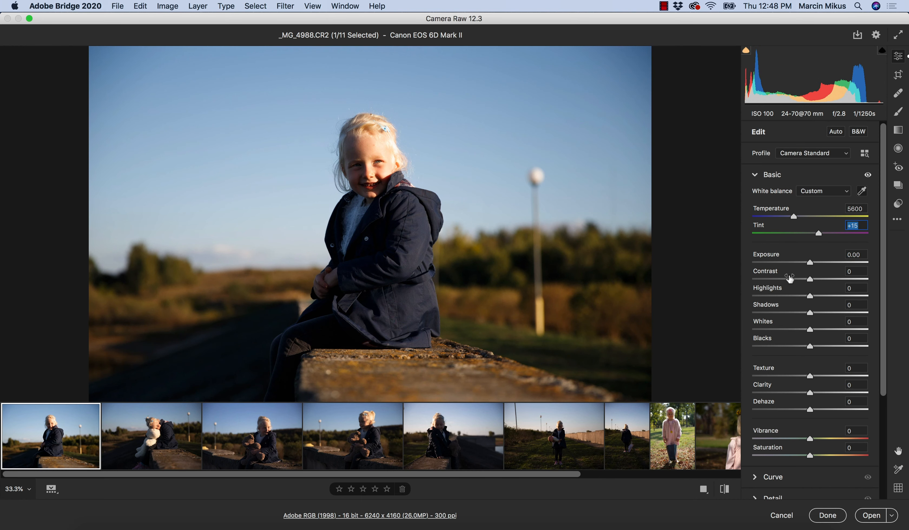
{"action": "key", "text": "super+shift+z"}
{"action": "key", "text": "super+z"}
{"action": "key", "text": "super+shift+z"}
{"action": "key", "text": "super+z"}
- Set the white balance temperature to 5900 and the tint to +18
{"action": "left_click_drag", "start_coordinate": [793, 216], "coordinate": [794, 216]}
{"action": "left_click_drag", "start_coordinate": [793, 215], "coordinate": [797, 212]}
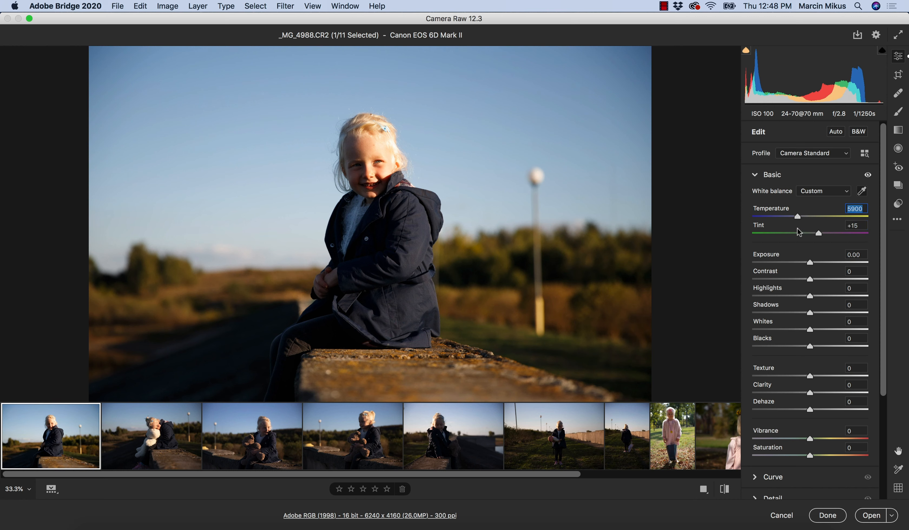
{"action": "left_click", "coordinate": [819, 235]}
{"action": "left_click_drag", "start_coordinate": [819, 231], "coordinate": [820, 232]}
{"action": "left_click_drag", "start_coordinate": [821, 231], "coordinate": [820, 231]}
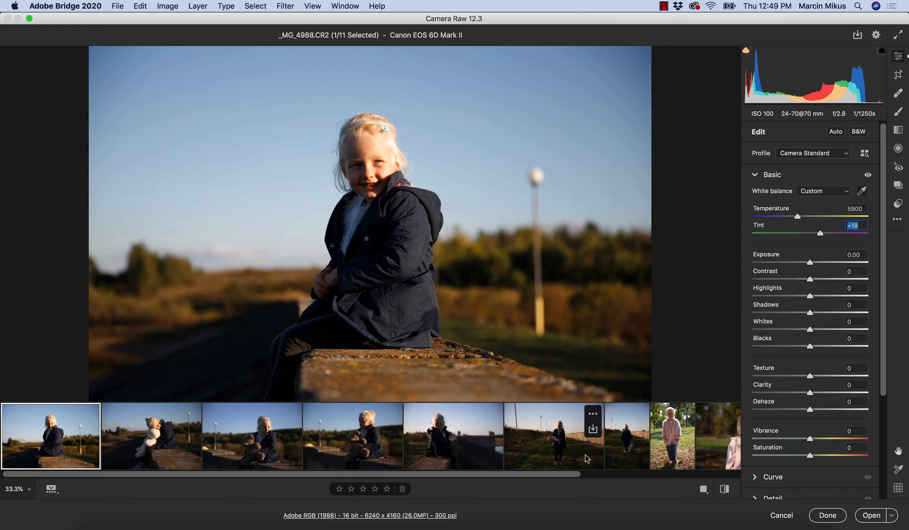
- Synchronize the Default subset of settings from _MG_4988.CR2 across the first seven photos in the filmstrip
{"action": "key", "text": "shift"}
{"action": "left_click", "coordinate": [625, 452], "text": "shift"}
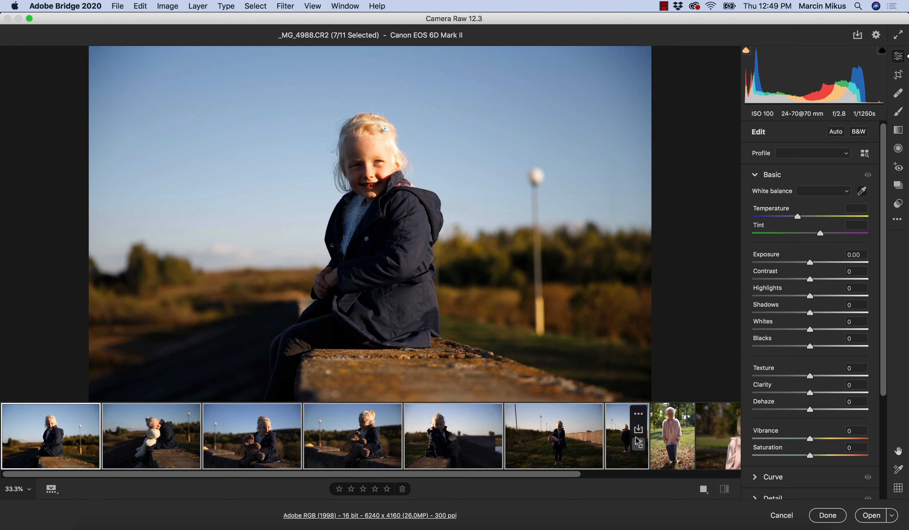
{"action": "left_click_drag", "start_coordinate": [574, 475], "coordinate": [706, 478]}
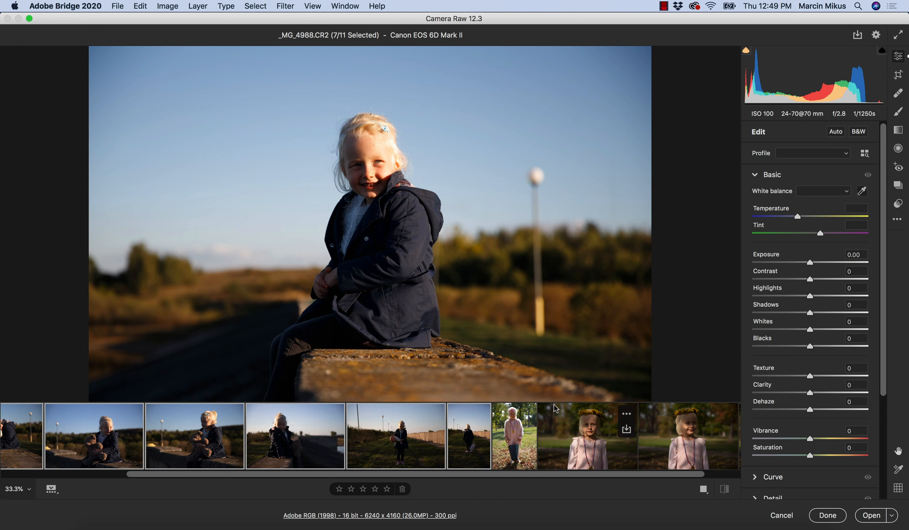
{"action": "left_click_drag", "start_coordinate": [605, 474], "coordinate": [588, 473]}
{"action": "scroll", "coordinate": [480, 452], "scroll_direction": "left", "scroll_amount": 5}
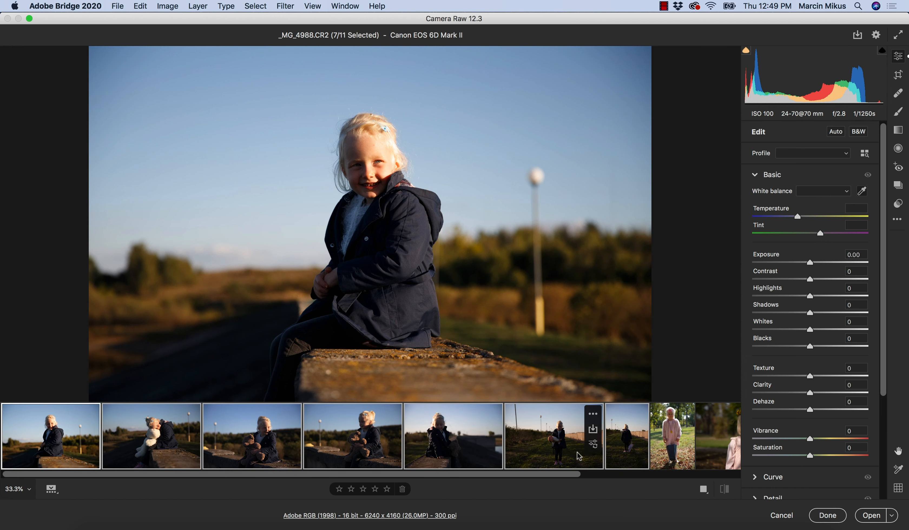
{"action": "left_click", "coordinate": [593, 414]}
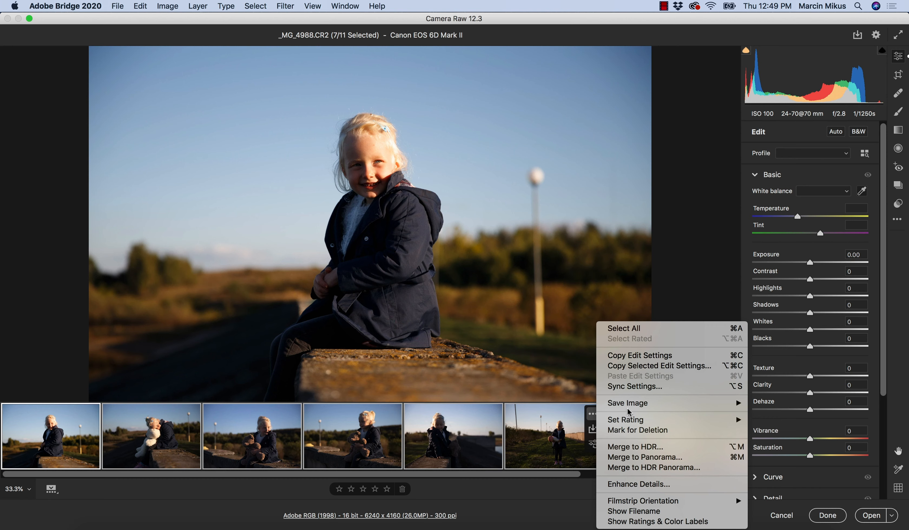
{"action": "left_click", "coordinate": [642, 389]}
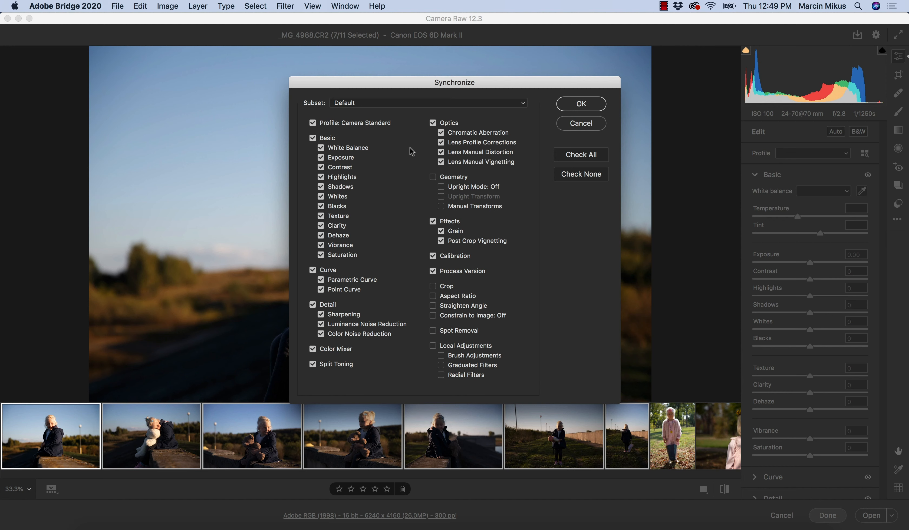
{"action": "left_click", "coordinate": [571, 106]}
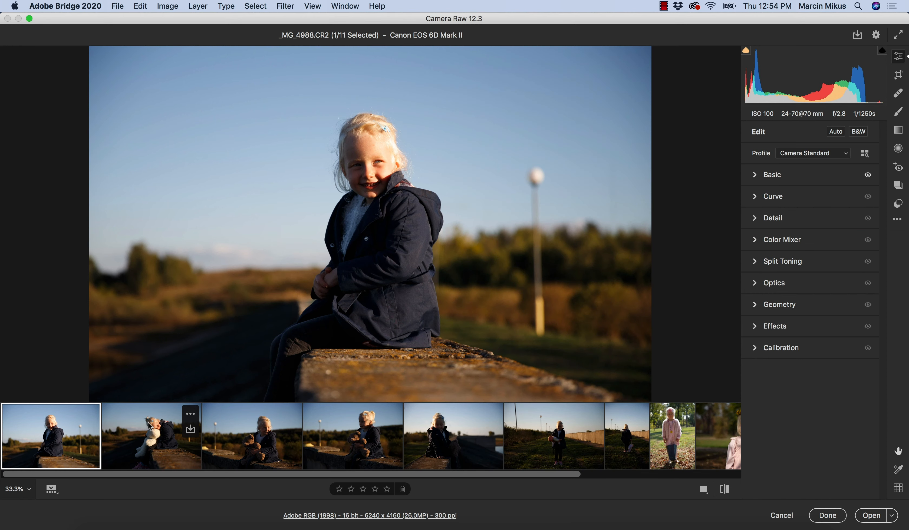
- Check the synchronized Basic settings on _MG_4991.CR2 and _MG_4999.CR2
{"action": "left_click", "coordinate": [149, 424]}
{"action": "left_click", "coordinate": [759, 179]}
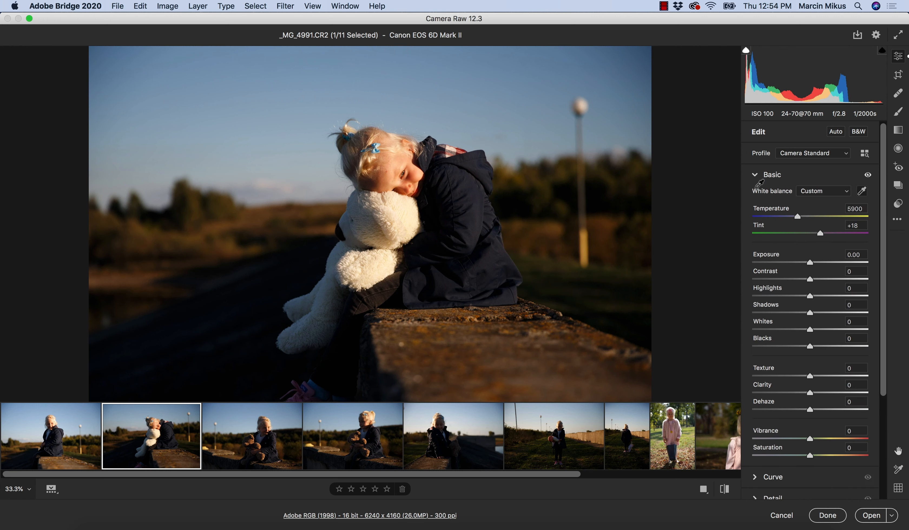
{"action": "left_click", "coordinate": [260, 433]}
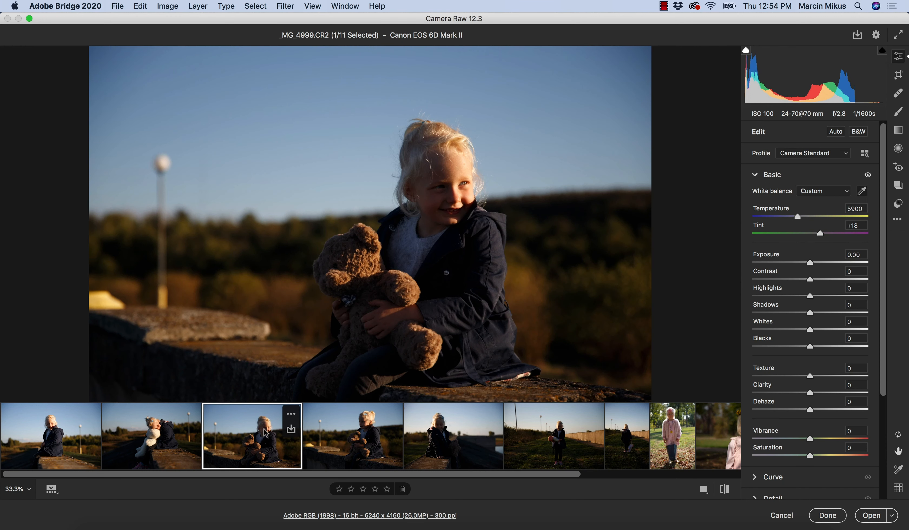
- Compare the synchronized profile and white balance across the first seven photos in the filmstrip, ending on _MG_5033.CR2
{"action": "left_click", "coordinate": [166, 440]}
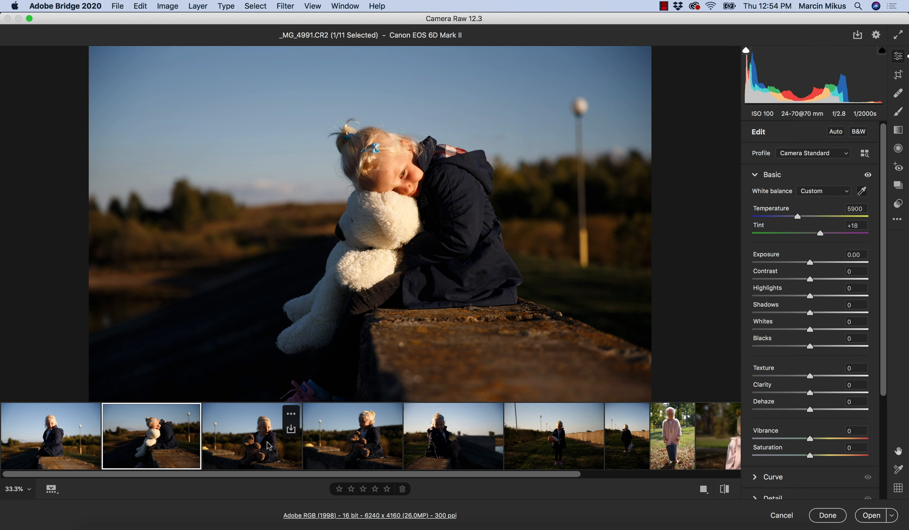
{"action": "left_click", "coordinate": [250, 439]}
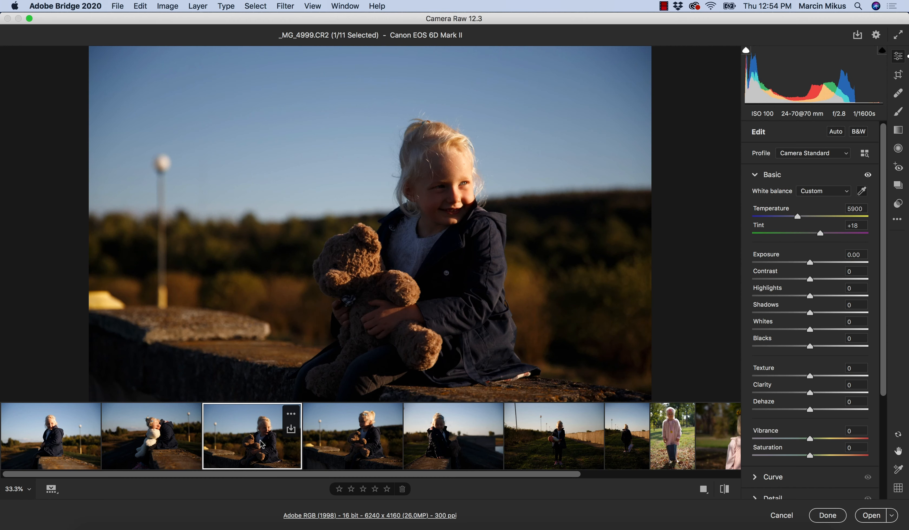
{"action": "left_click", "coordinate": [332, 442]}
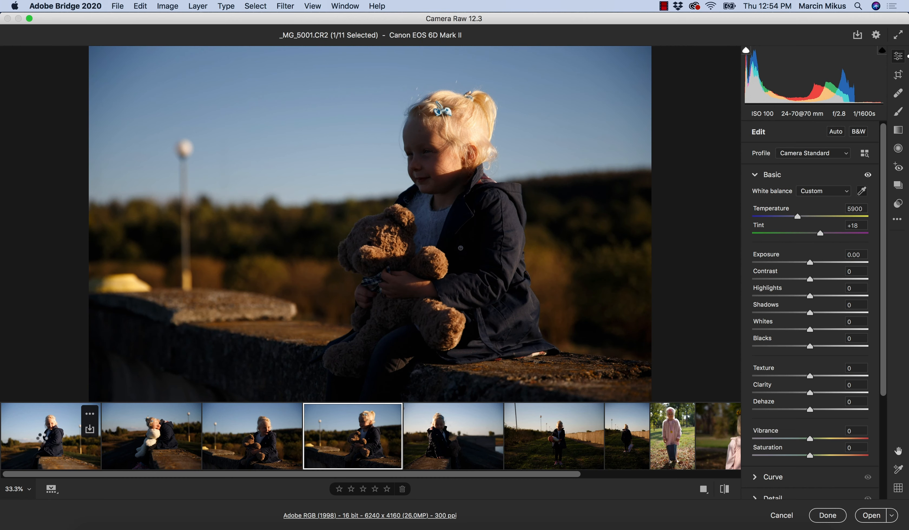
{"action": "left_click", "coordinate": [39, 437]}
{"action": "left_click", "coordinate": [160, 437]}
{"action": "left_click", "coordinate": [255, 436]}
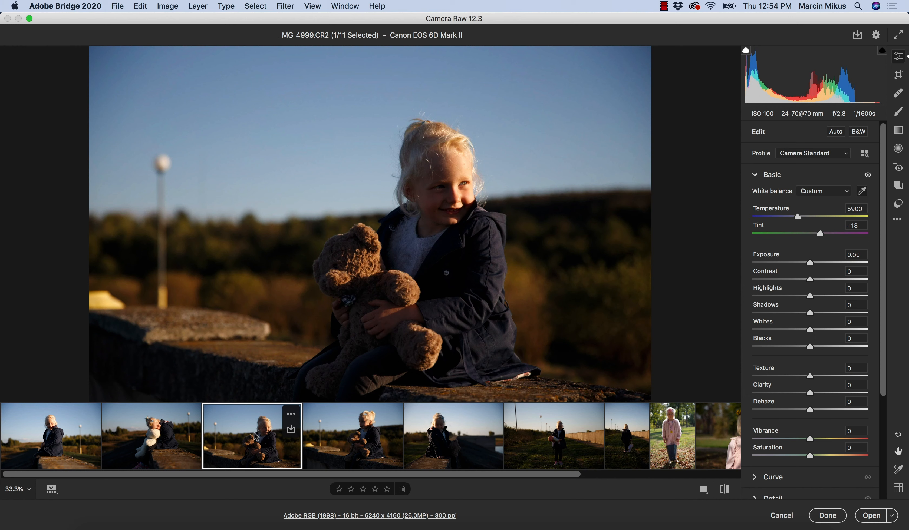
{"action": "left_click", "coordinate": [367, 439]}
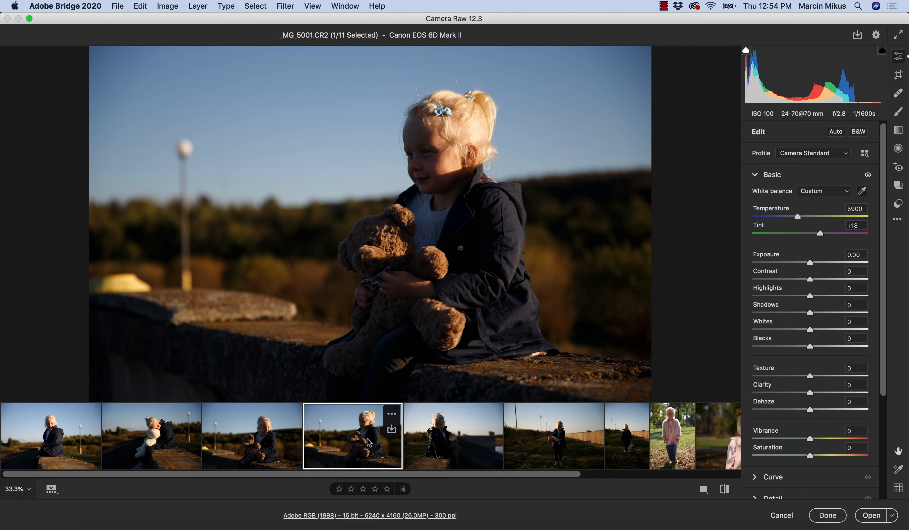
{"action": "left_click", "coordinate": [458, 439]}
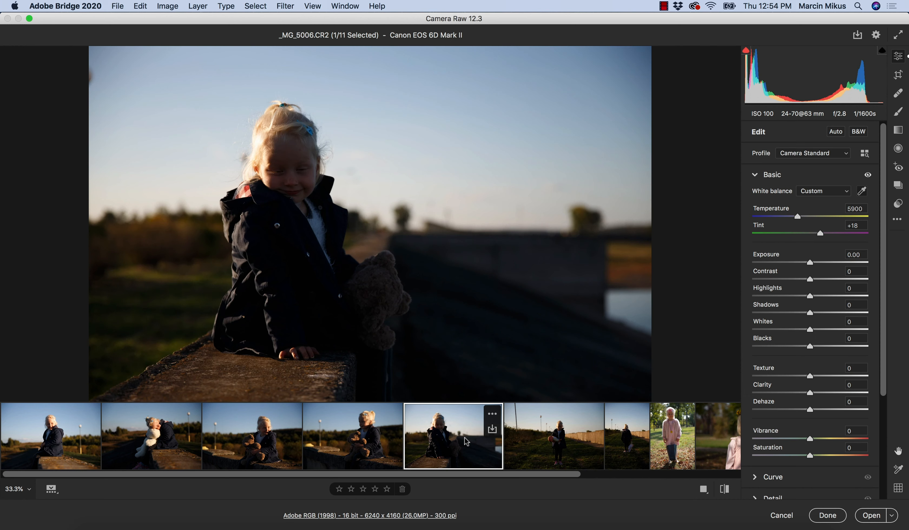
{"action": "left_click", "coordinate": [569, 445]}
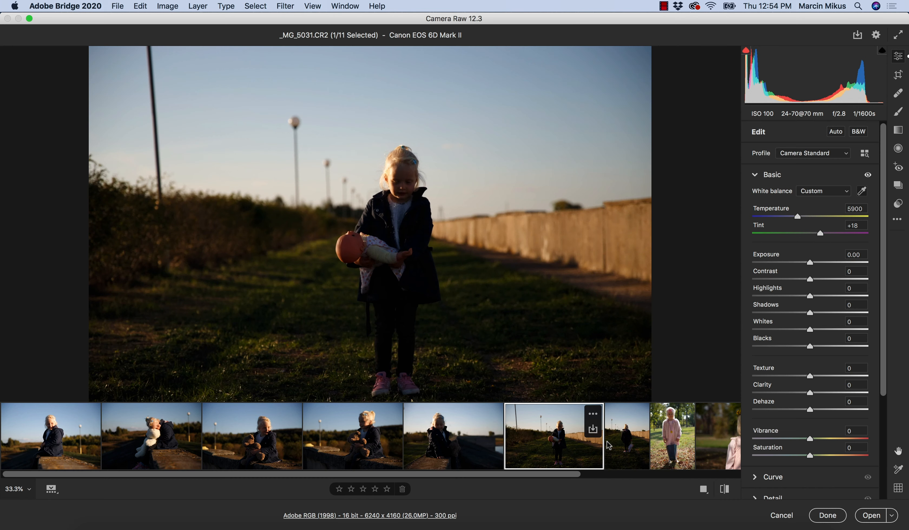
{"action": "left_click", "coordinate": [623, 445]}
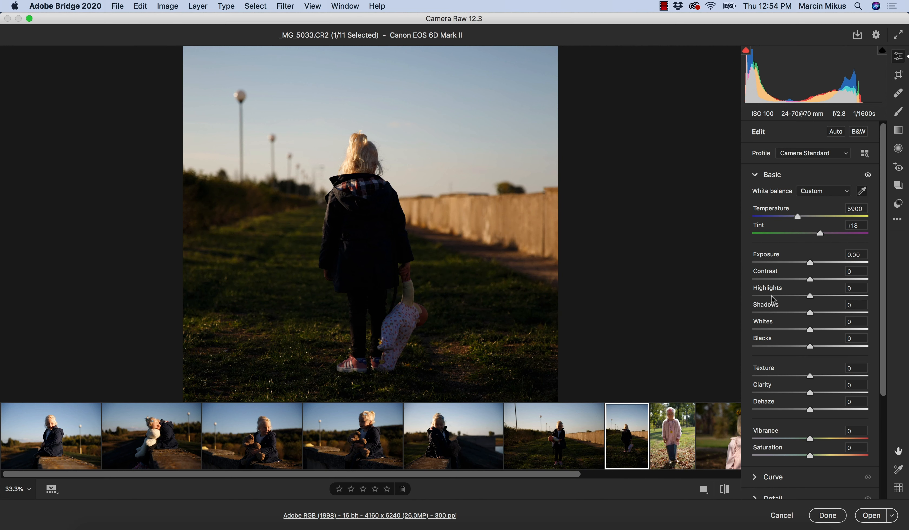
- Collapse the Basic settings section and return to the first photo, _MG_4988.CR2
{"action": "left_click", "coordinate": [756, 177]}
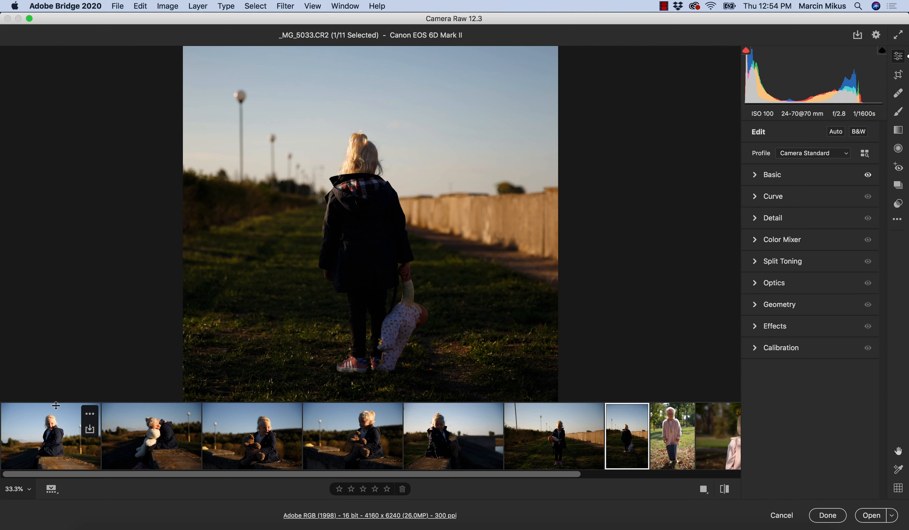
{"action": "left_click", "coordinate": [37, 437]}
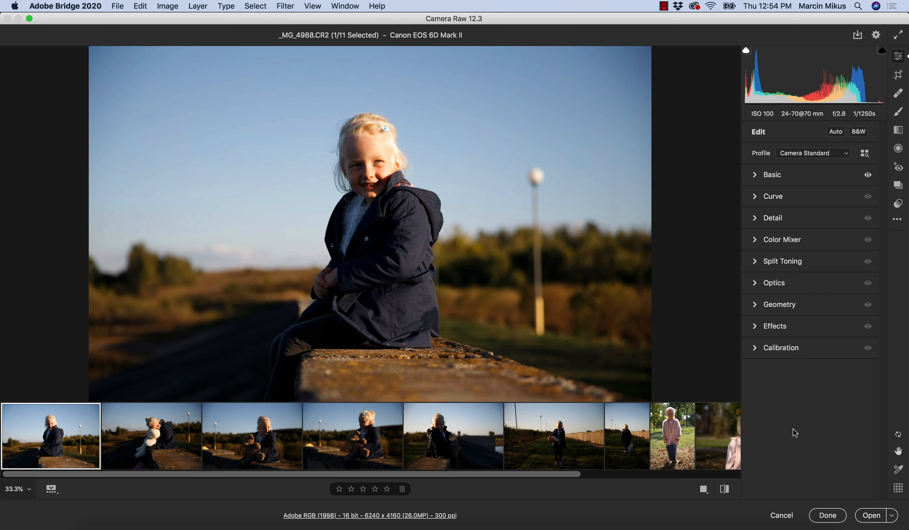